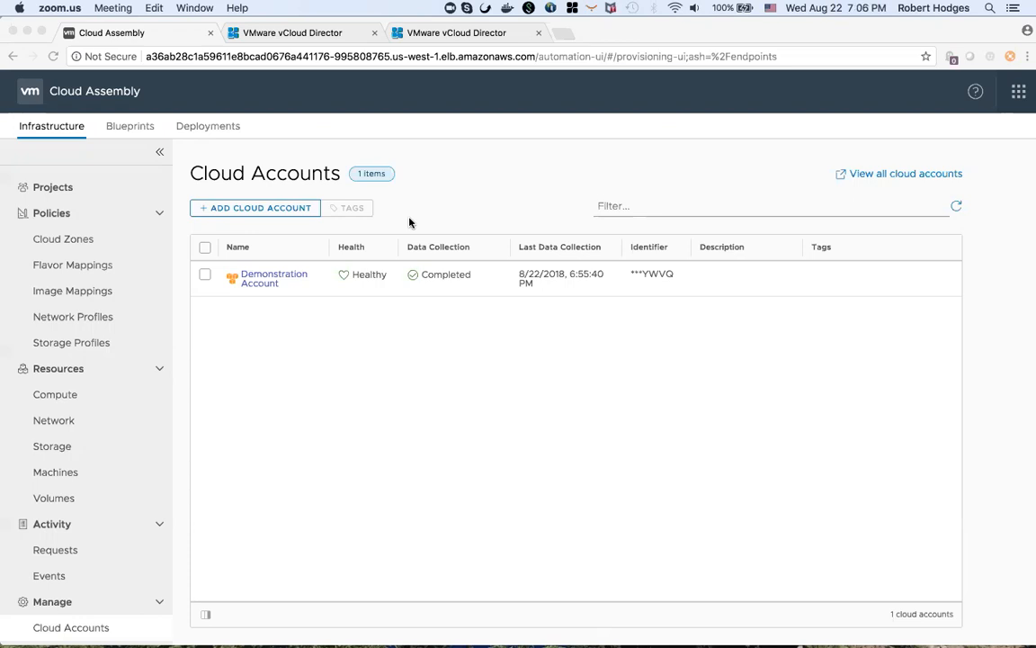
pyautogui.click(257, 208)
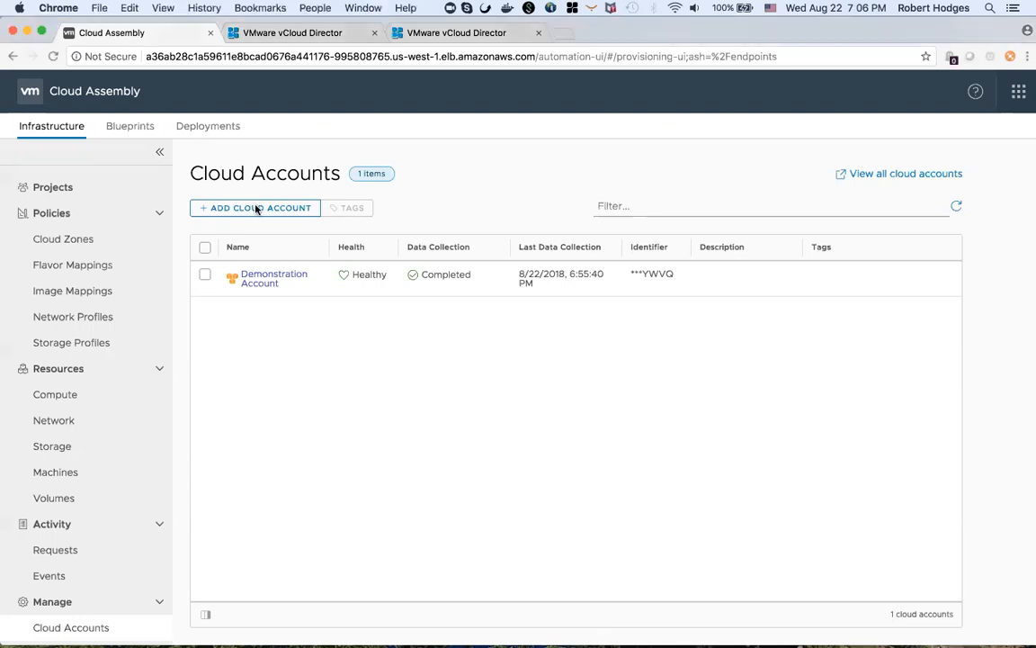
pyautogui.click(261, 211)
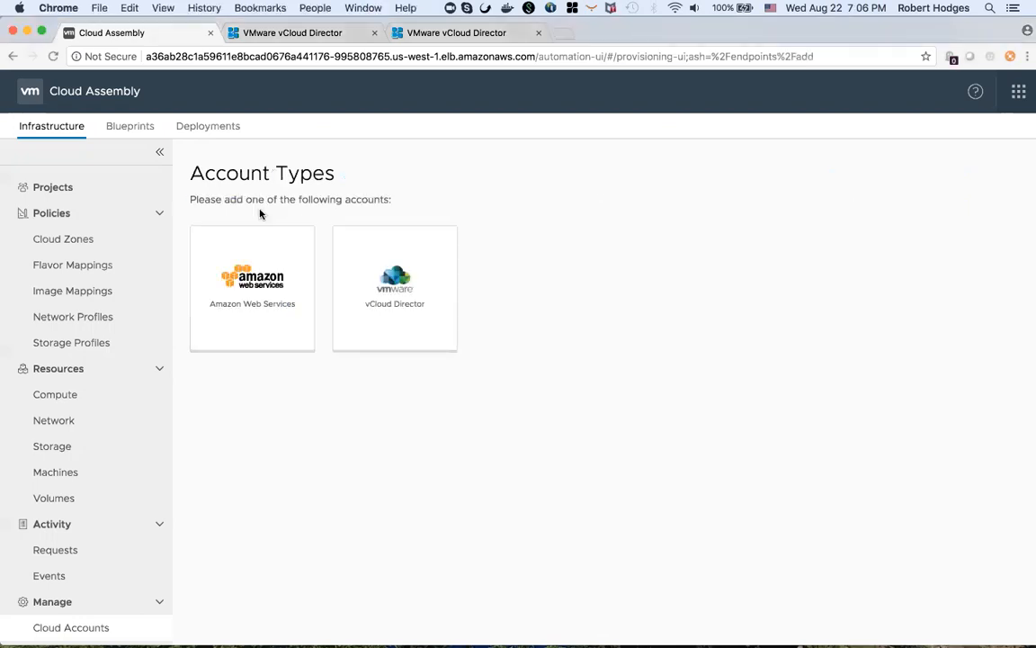
pyautogui.click(395, 326)
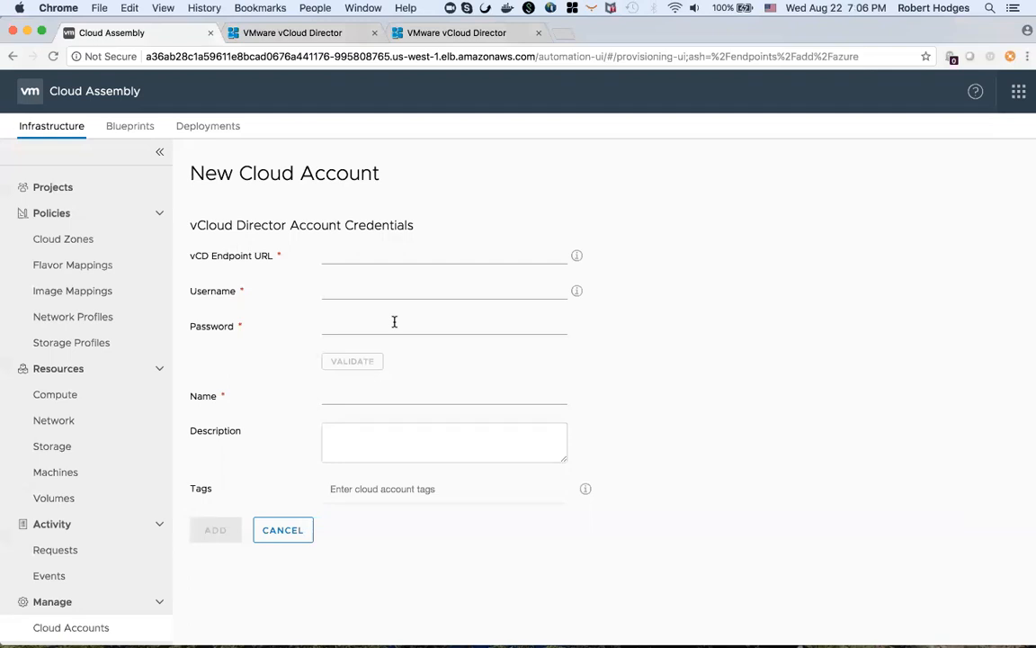
pyautogui.click(292, 529)
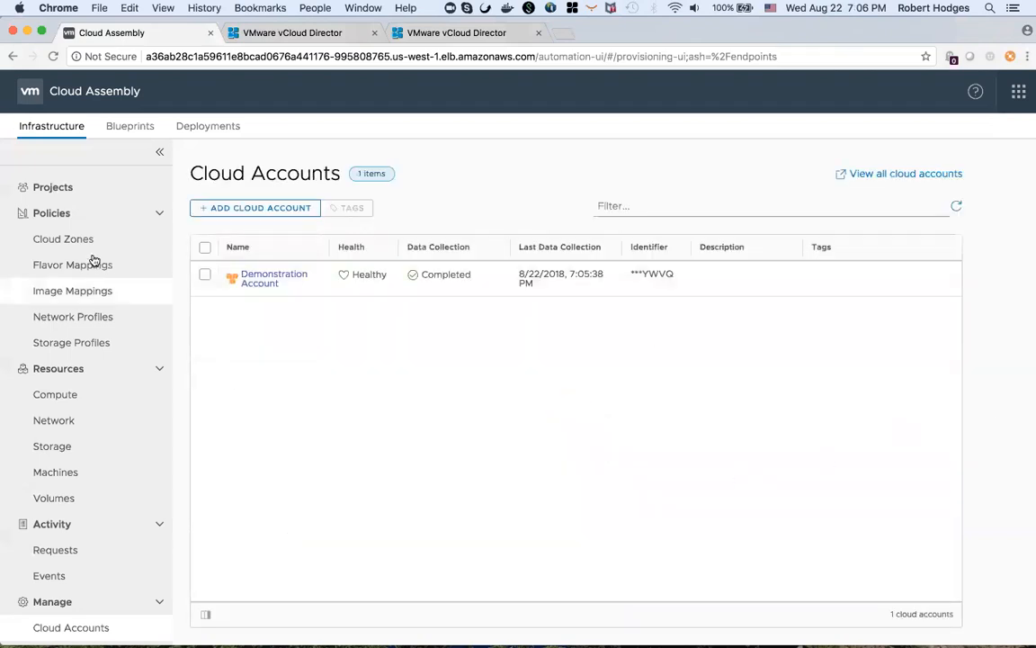
# - Open the vCD BackOffice project from the Projects list
pyautogui.click(56, 188)
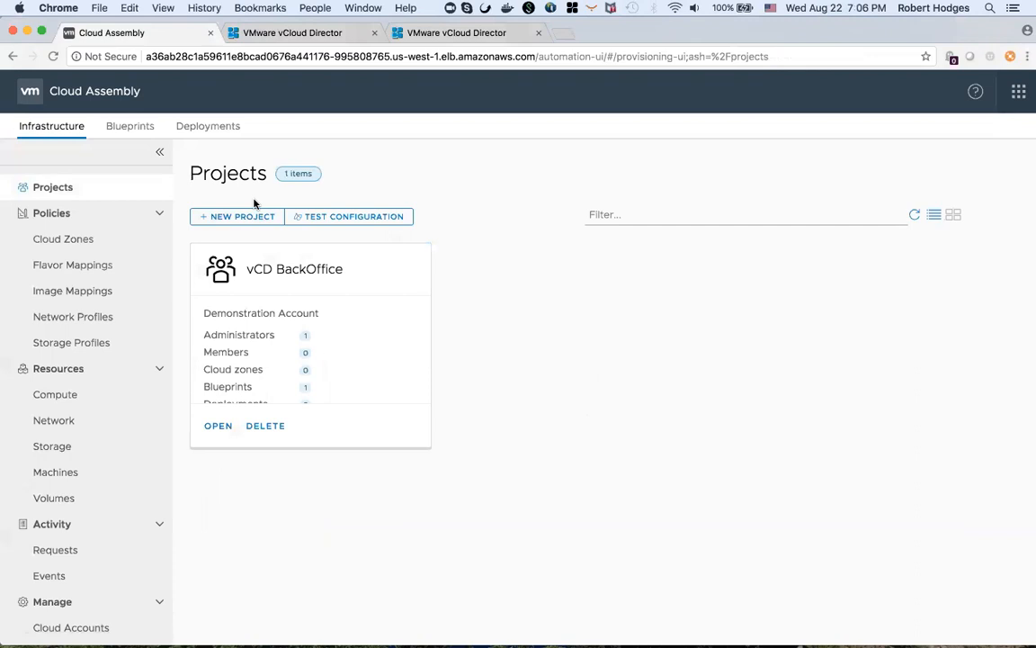
pyautogui.click(220, 427)
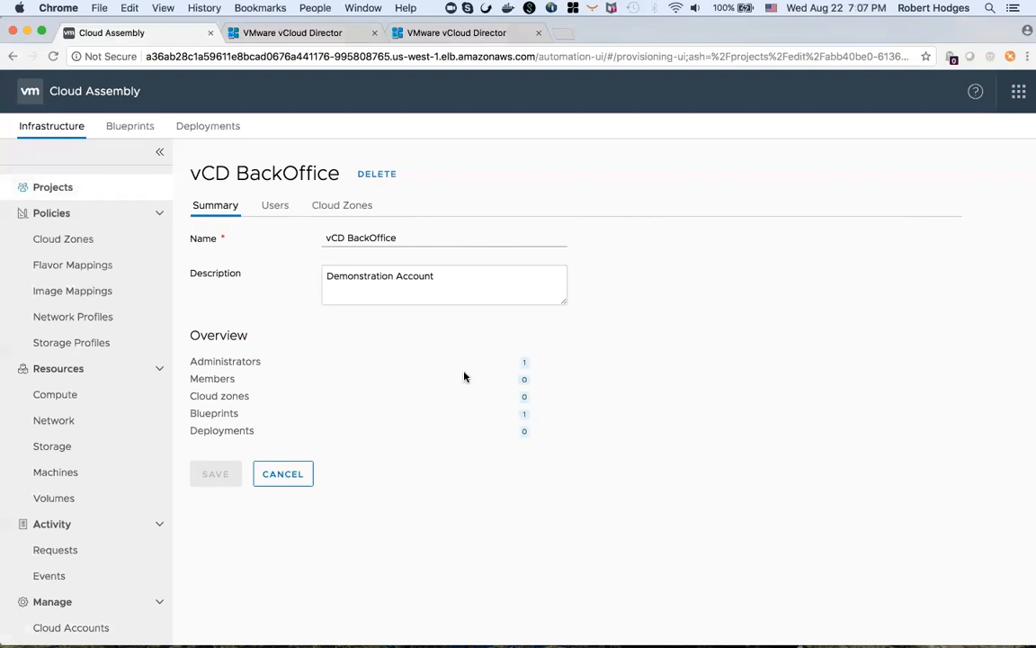
# - Open the BackOffice Configuration blueprint and zoom in on its canvas
pyautogui.click(130, 131)
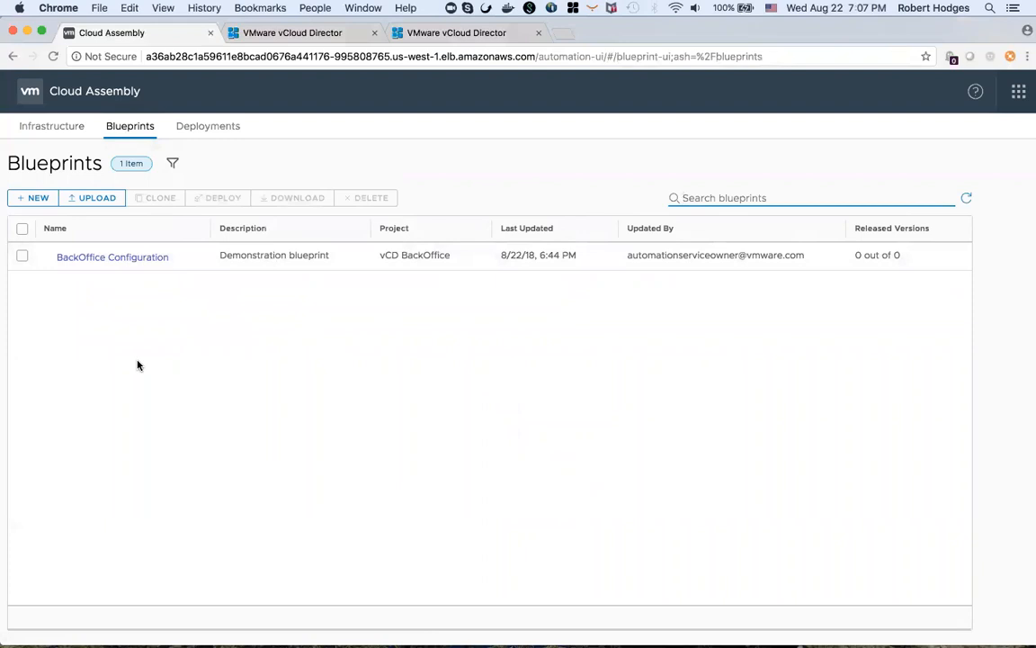
pyautogui.click(114, 259)
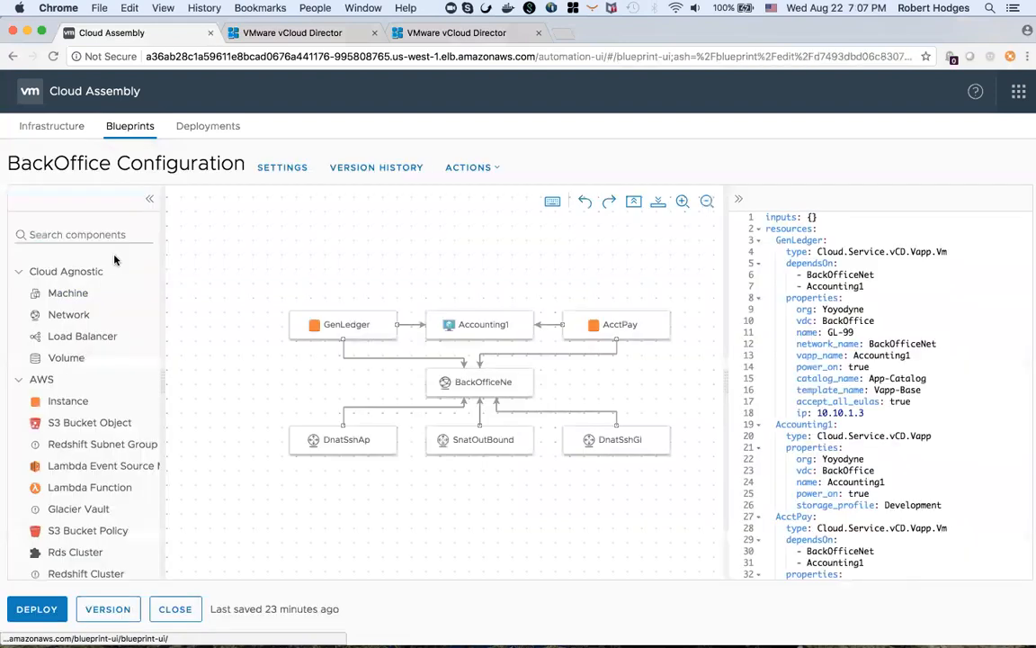
pyautogui.click(683, 200)
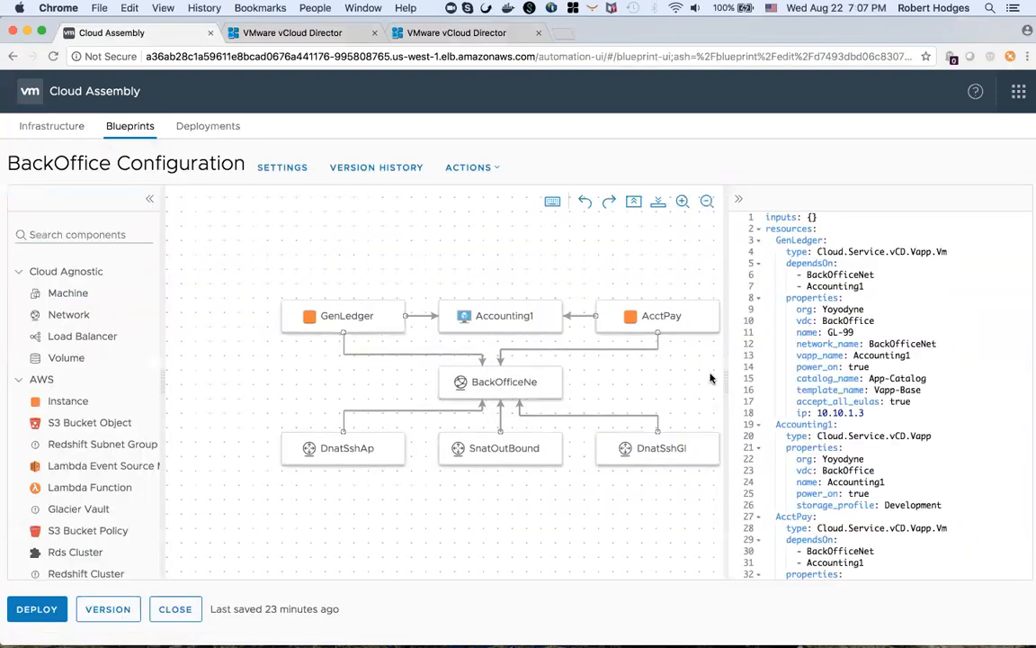
pyautogui.moveTo(726, 381); pyautogui.dragTo(742, 385)
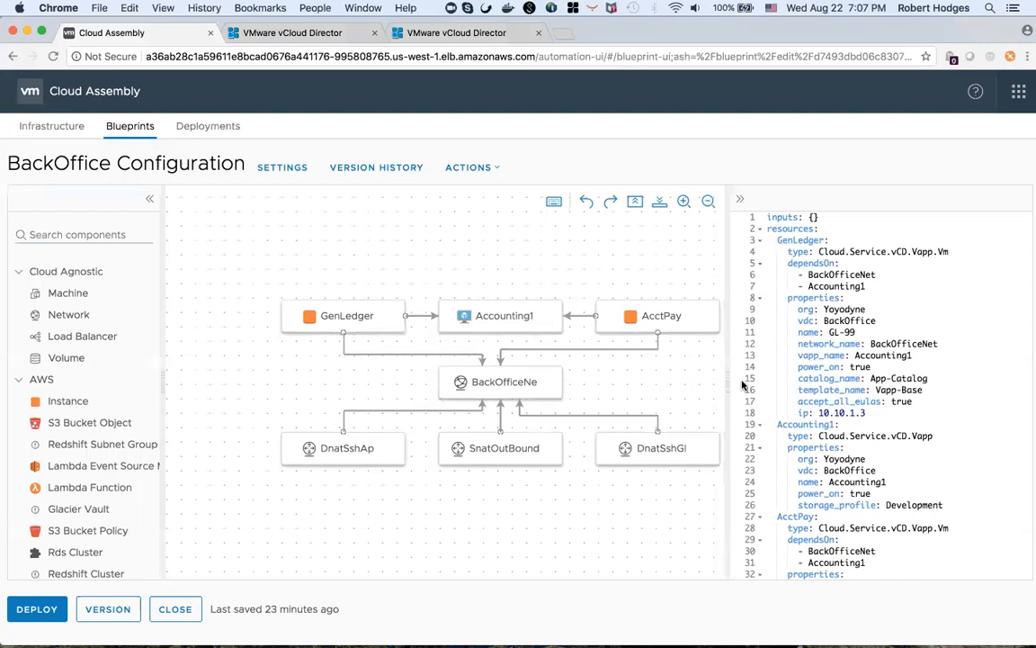
pyautogui.click(692, 202)
pyautogui.moveTo(736, 386); pyautogui.dragTo(804, 378)
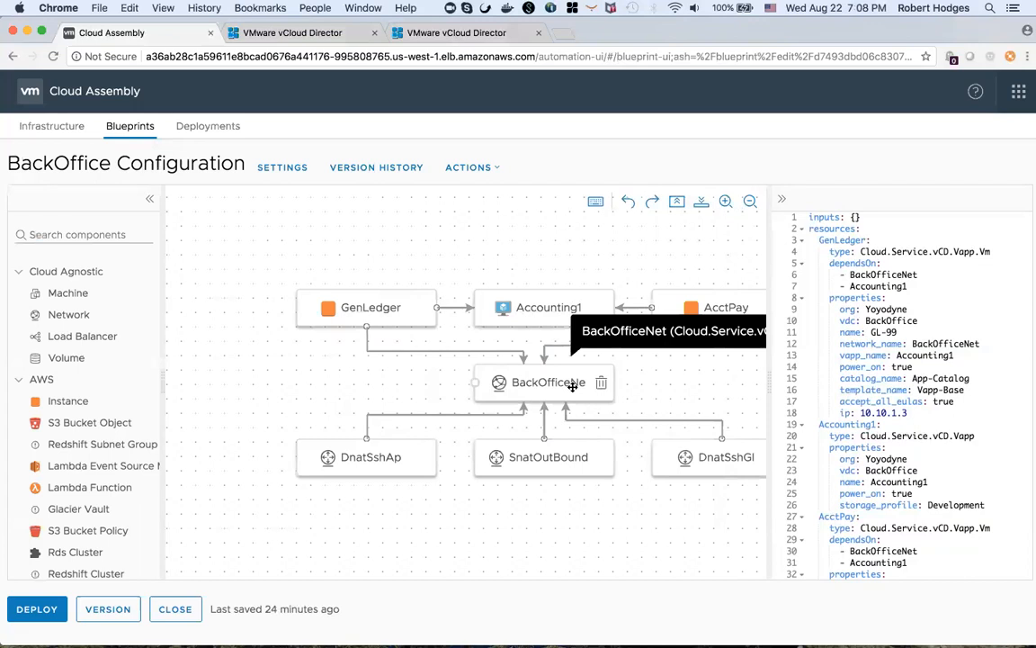
# - Add a vCD Edgegateway Vpn component to the blueprint canvas and select its YAML block
pyautogui.scroll(-5, 92, 438)
pyautogui.scroll(-5, 93, 438)
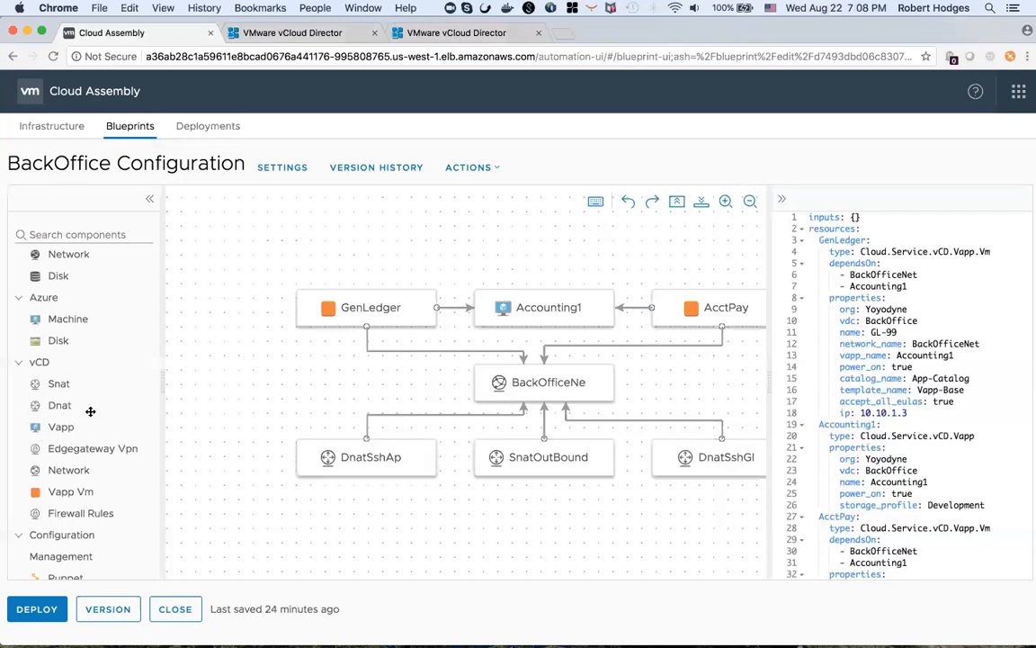
pyautogui.moveTo(90, 450); pyautogui.dragTo(225, 238)
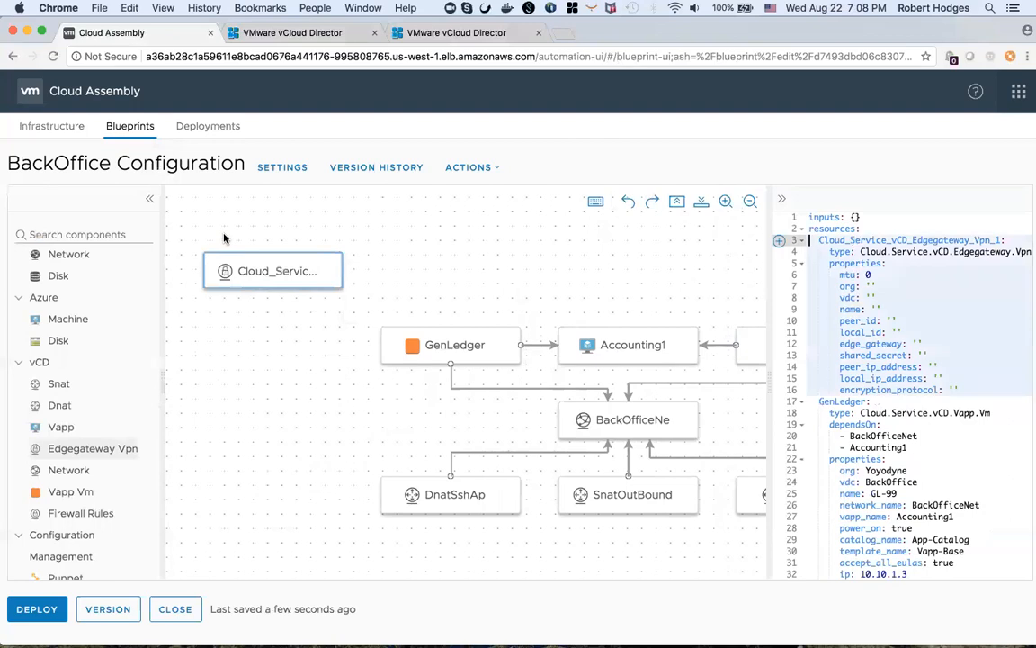
pyautogui.click(960, 387)
pyautogui.moveTo(960, 390); pyautogui.dragTo(808, 239)
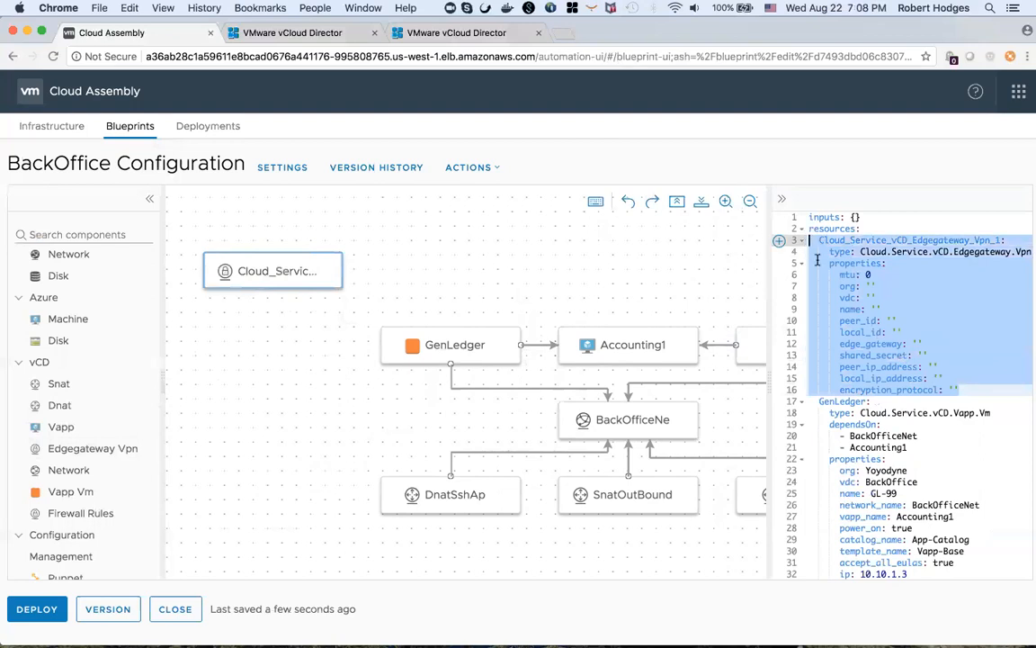
# - Delete the Edgegateway Vpn component from the blueprint
pyautogui.moveTo(335, 273)
pyautogui.click(332, 273)
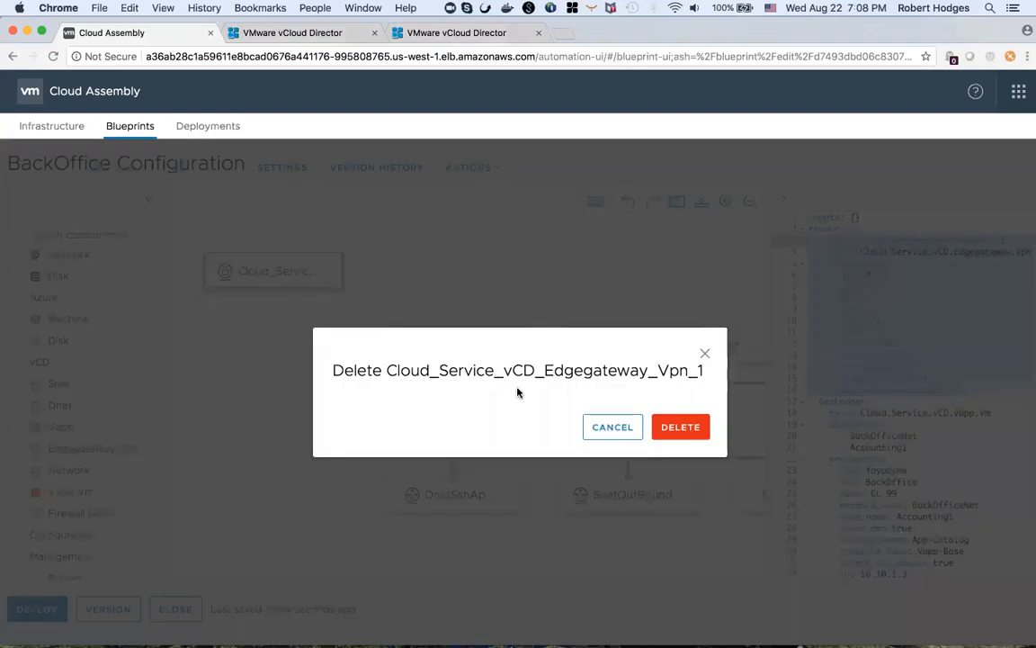
pyautogui.click(674, 435)
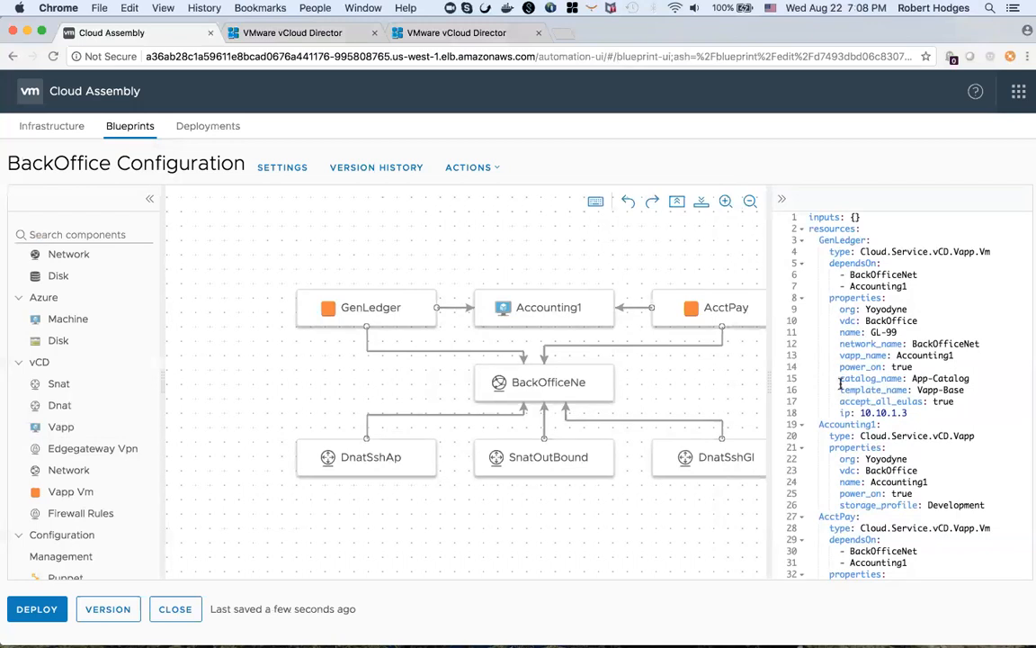
# - Add a memory property of 512 to the GenLedger VM in the blueprint YAML
pyautogui.click(920, 415)
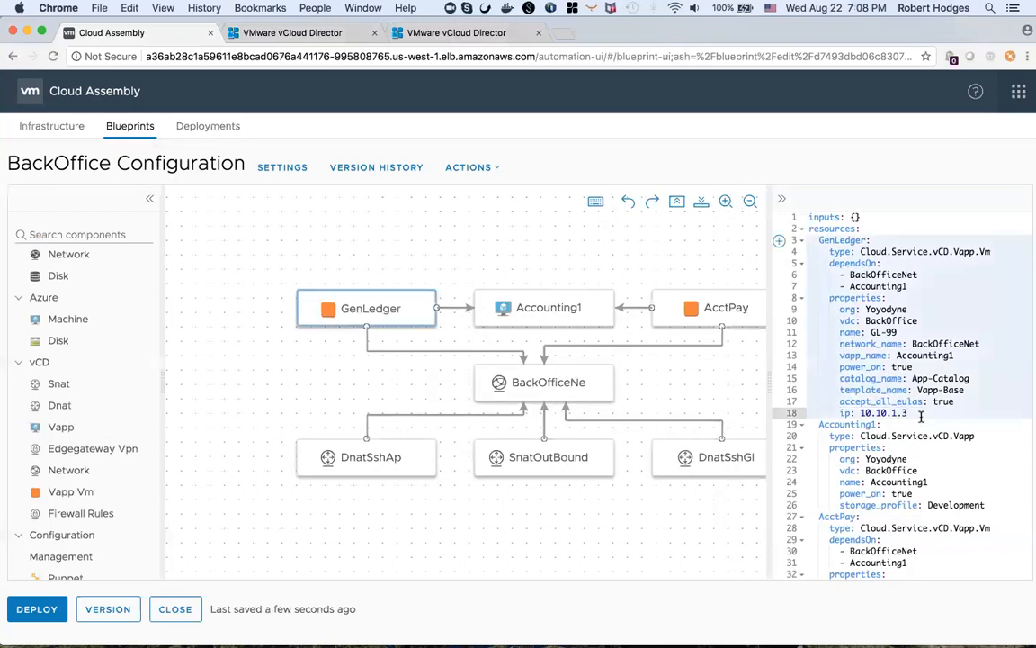
pyautogui.press('Return')
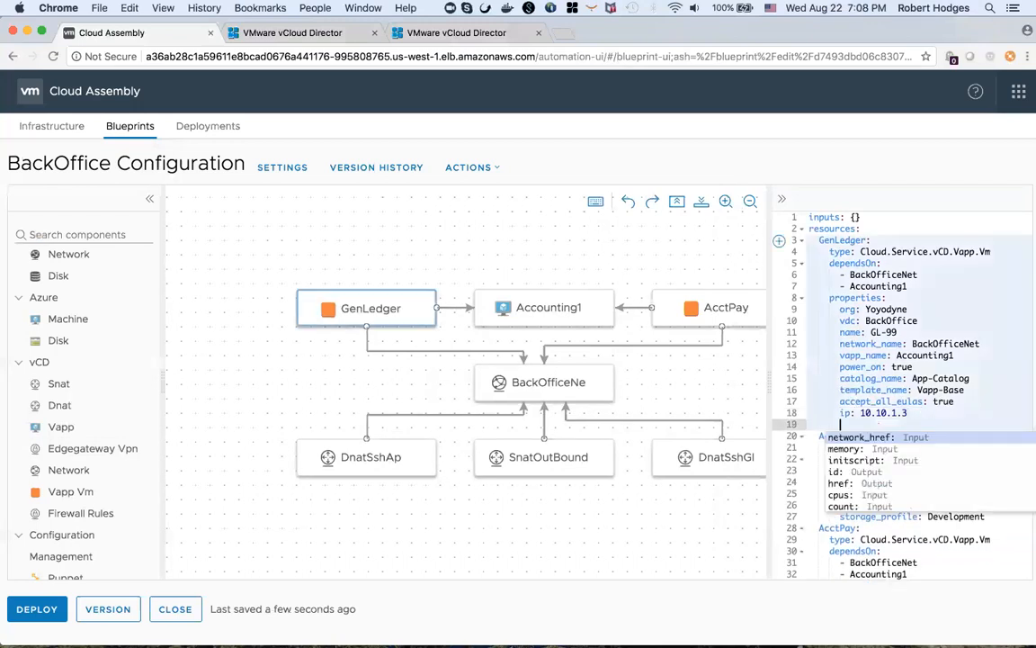
pyautogui.click(846, 448)
pyautogui.write('512')
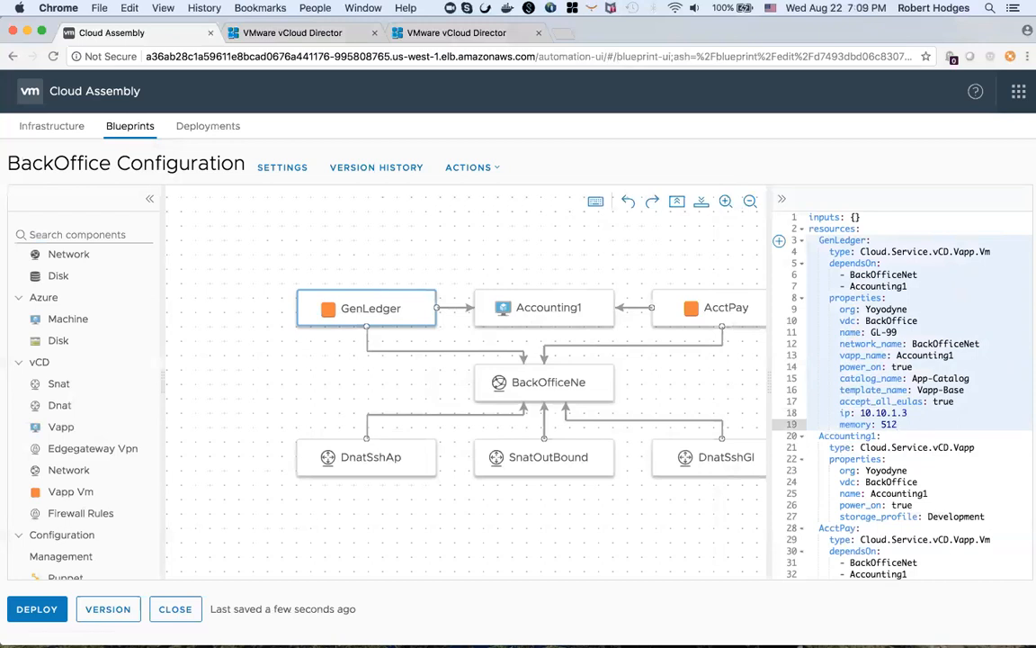
pyautogui.click(544, 308)
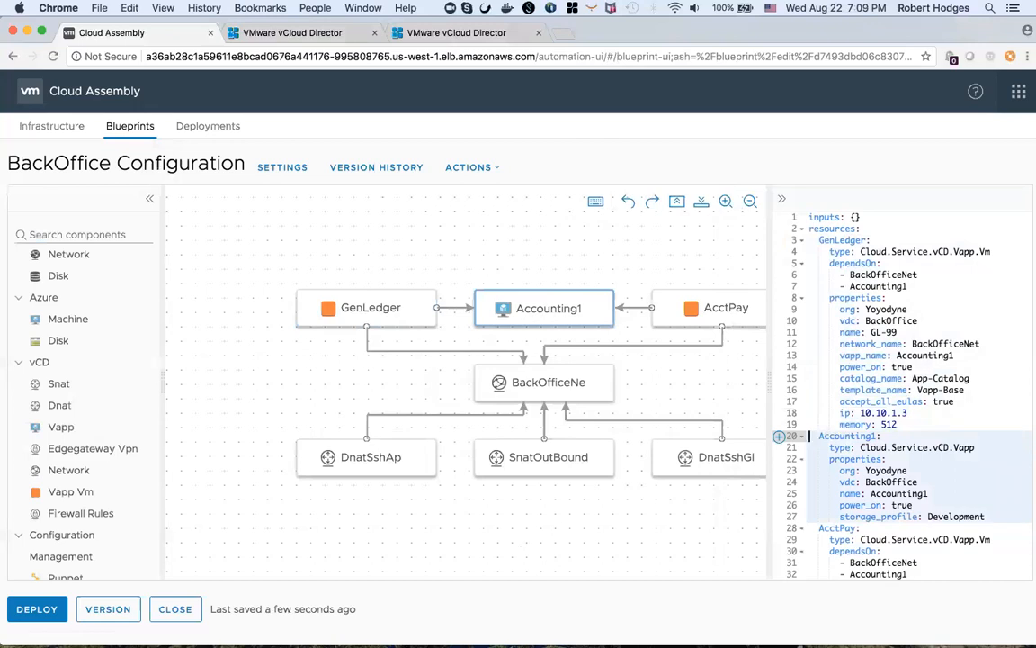
pyautogui.click(38, 610)
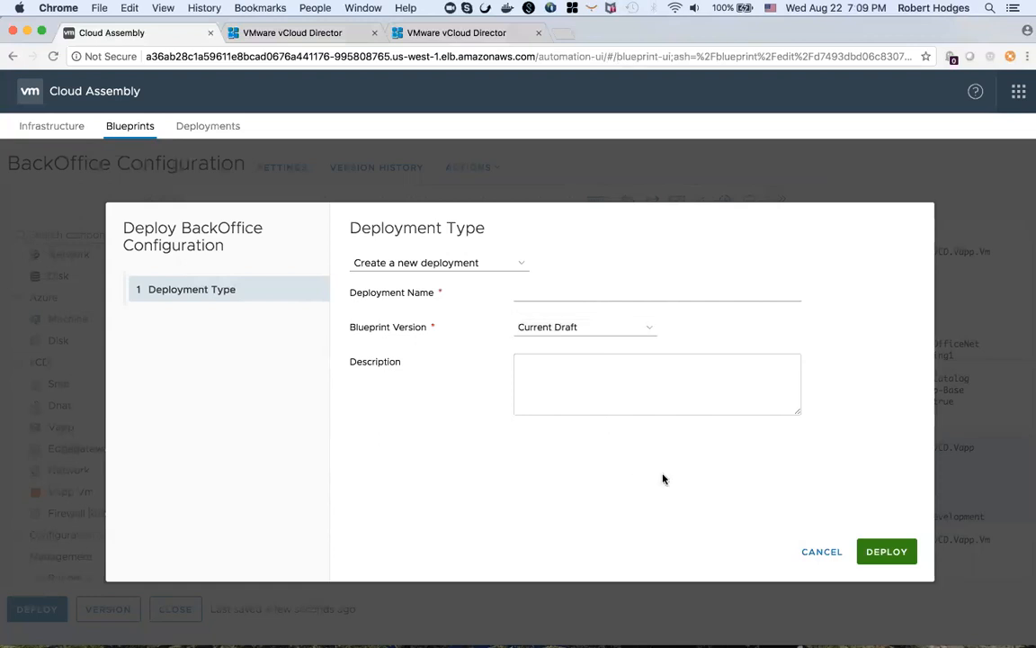
pyautogui.click(815, 554)
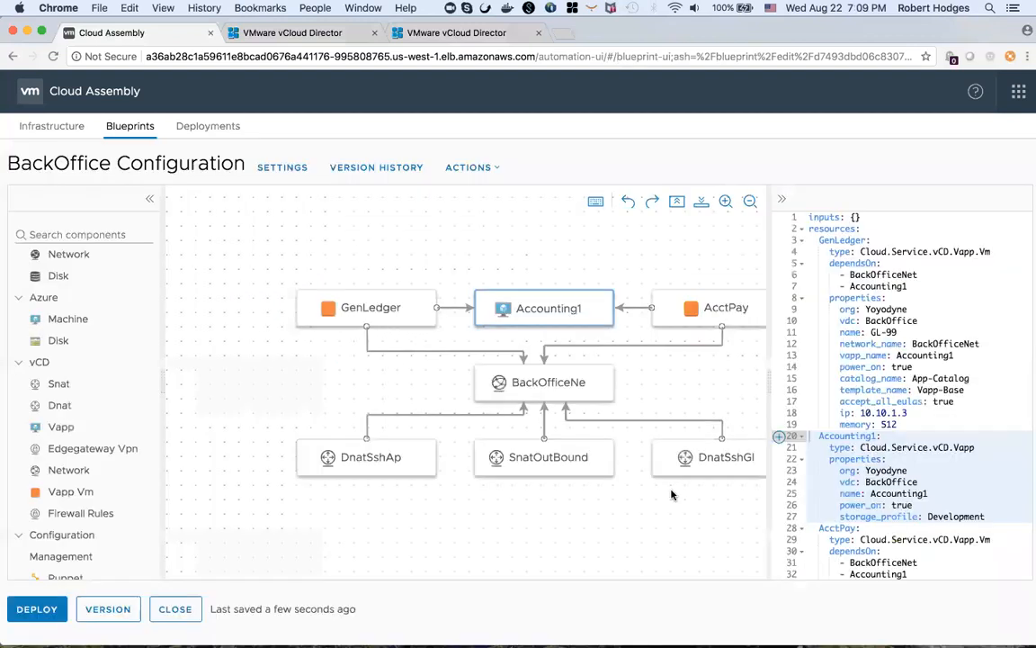
# - Review the vApps list and the BackOffice edge gateway NAT rules in vCloud Director, then return to Cloud Assembly
pyautogui.click(310, 35)
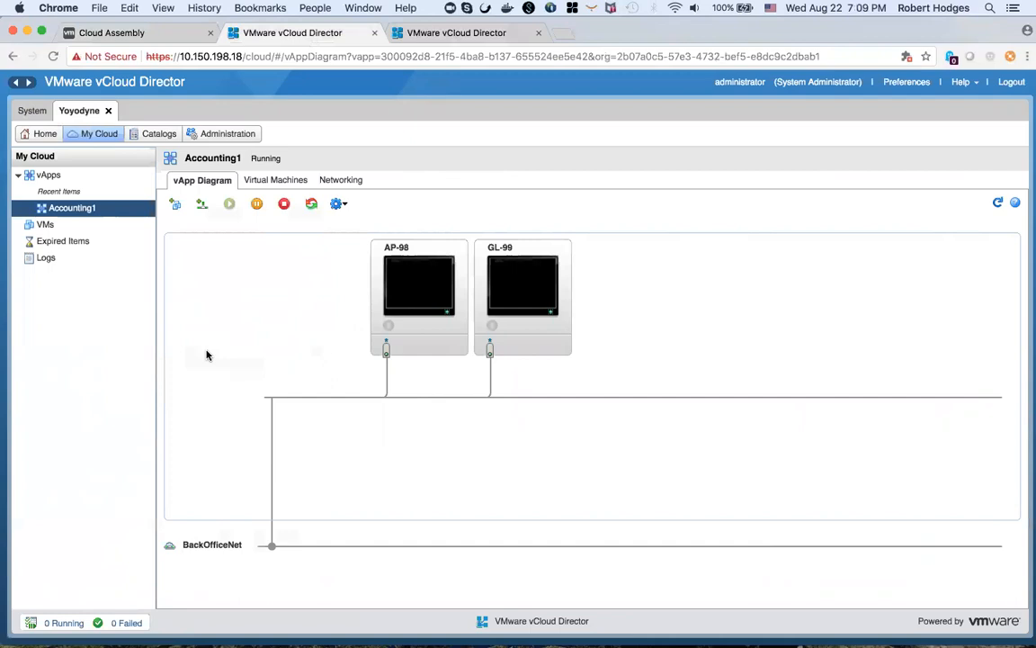
pyautogui.click(49, 174)
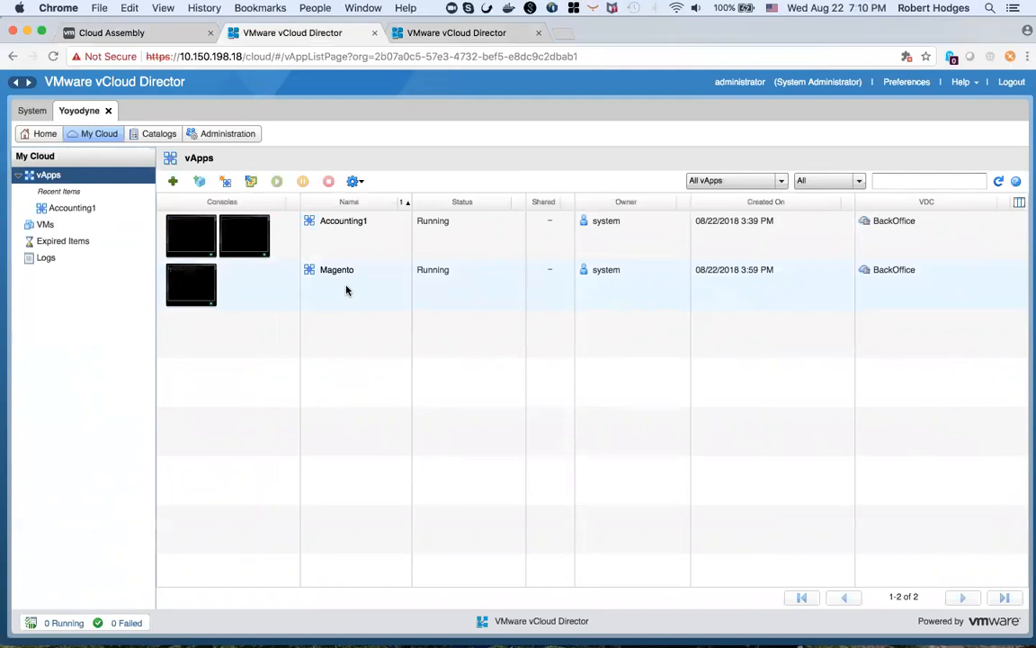
pyautogui.click(418, 32)
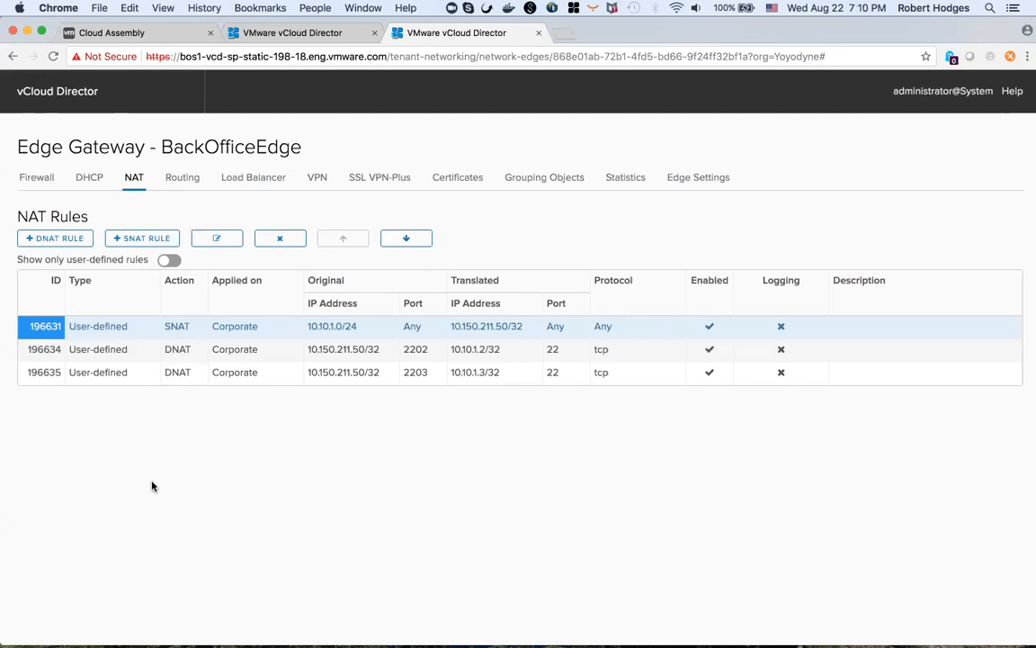
pyautogui.click(111, 34)
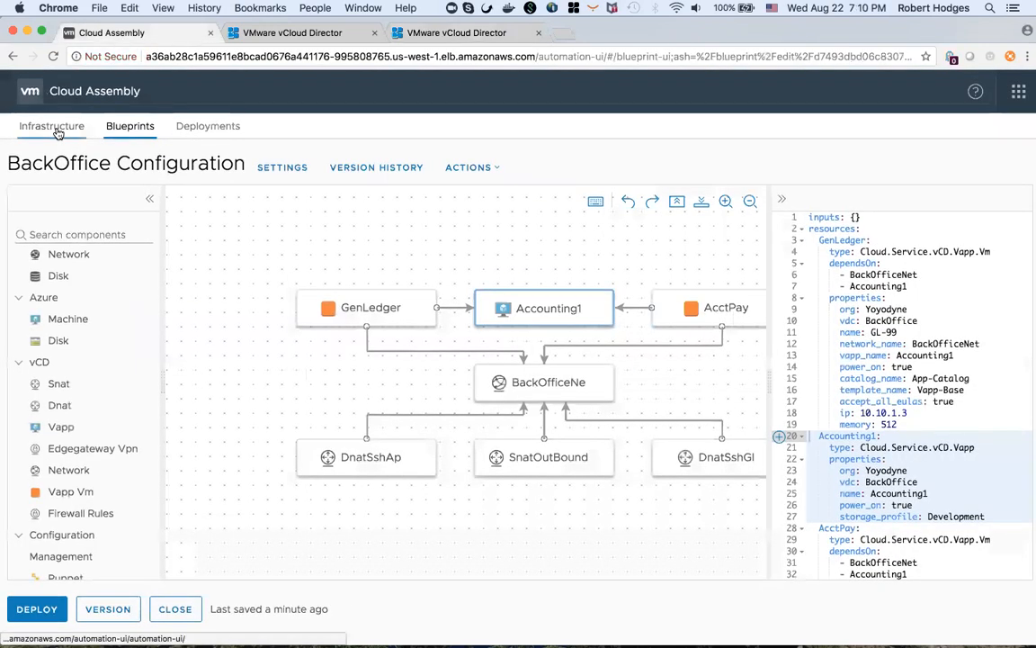
# - Open the Cloud Zones page under Infrastructure
pyautogui.click(54, 128)
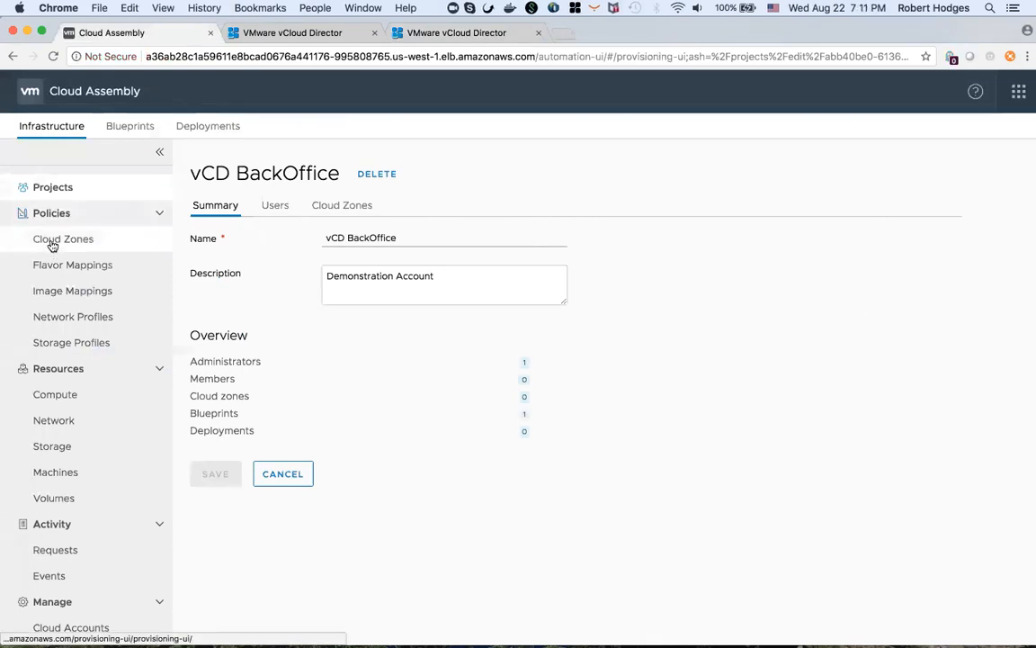
pyautogui.click(52, 244)
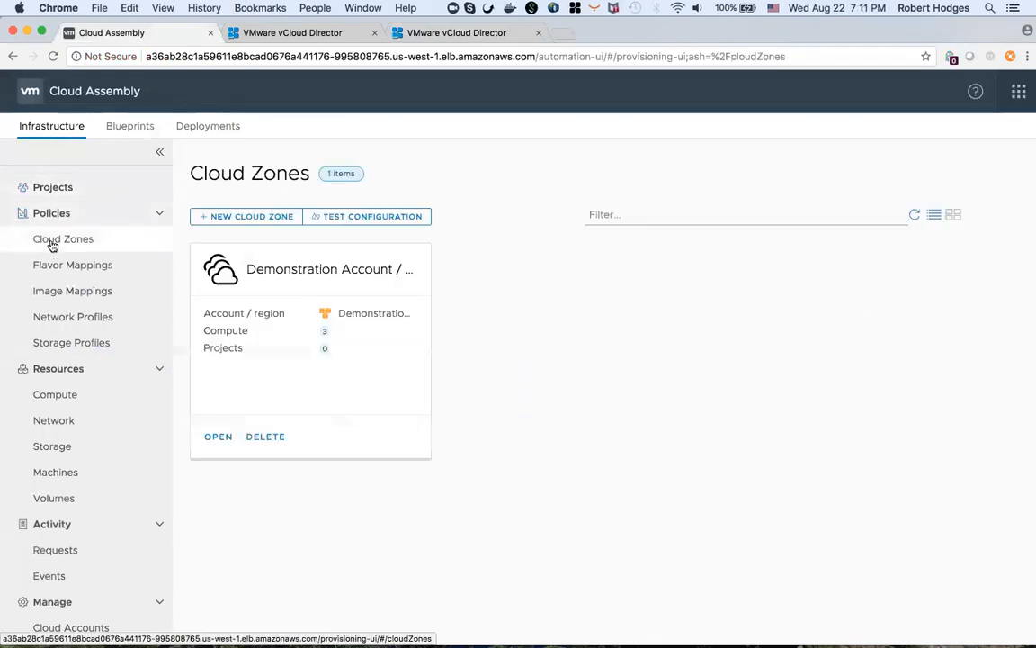